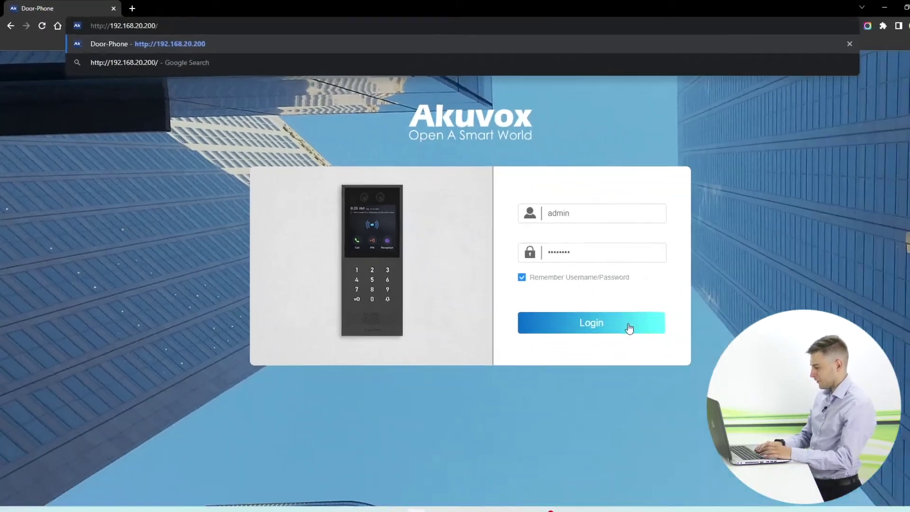
- Log in, open the Directory user list, and add user ID 3 named Jermaine
click(589, 320)
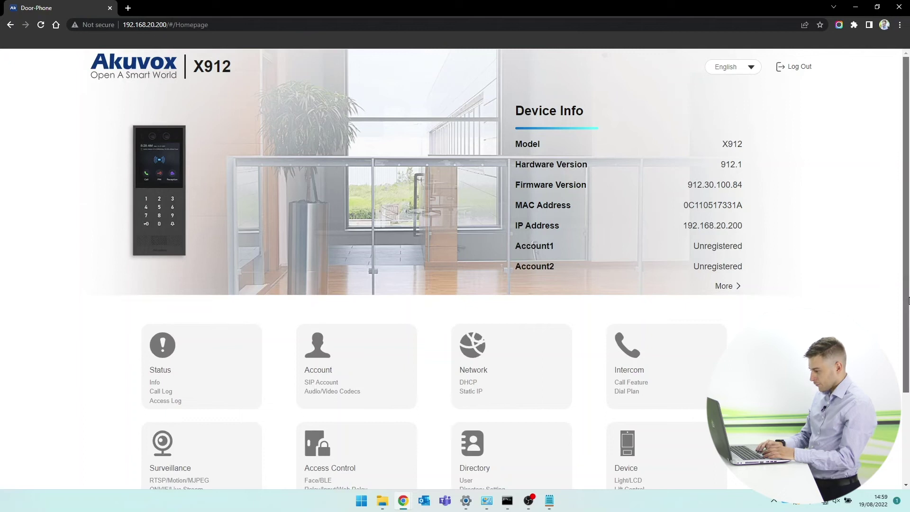
drag(907, 299, 907, 342)
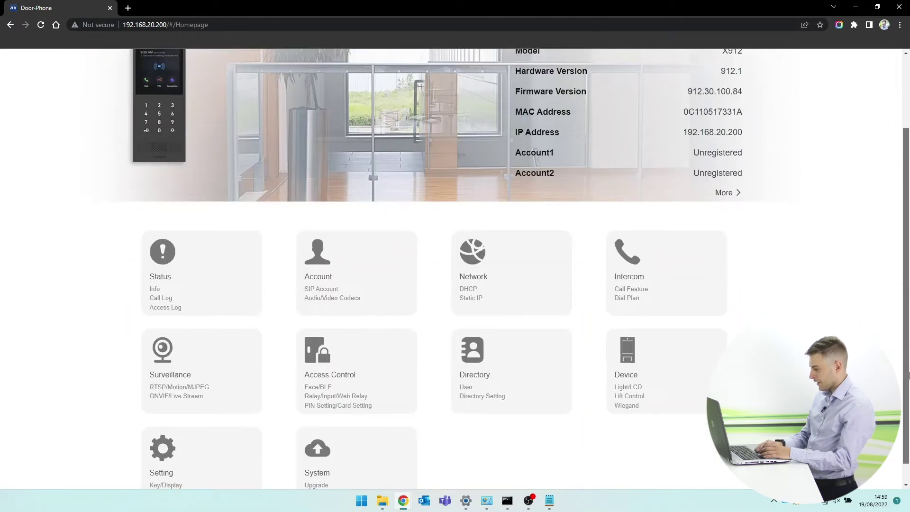
click(514, 367)
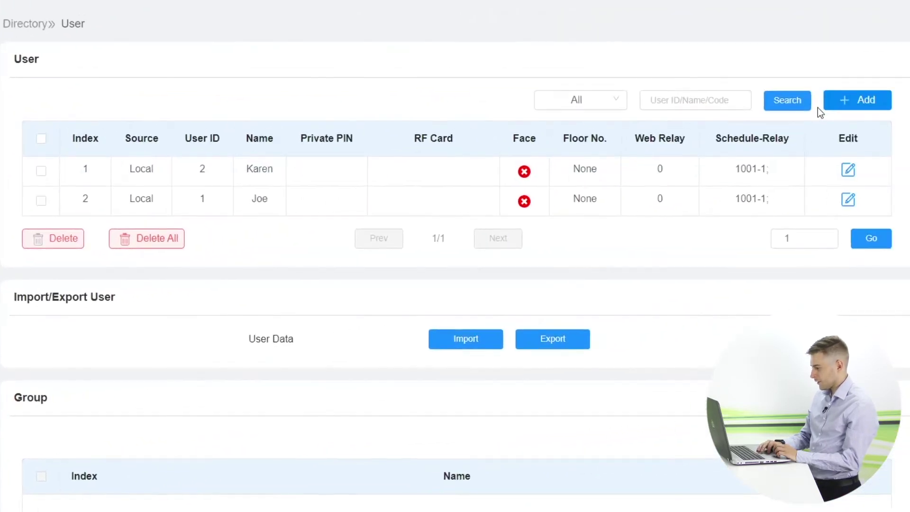
click(863, 100)
click(528, 187)
text(Jermaine)
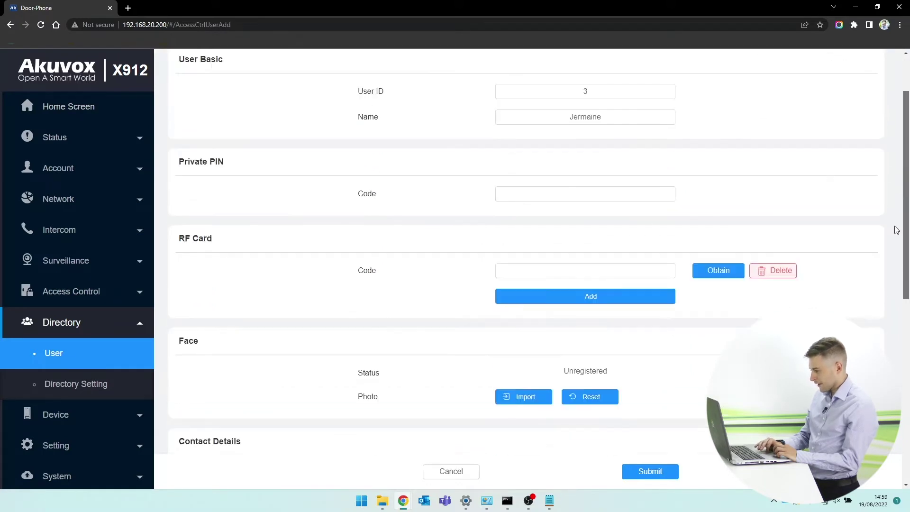
scroll(889, 248, down, 5)
- Enter 192.168.200 as the new user's Contact Details phone number
click(640, 306)
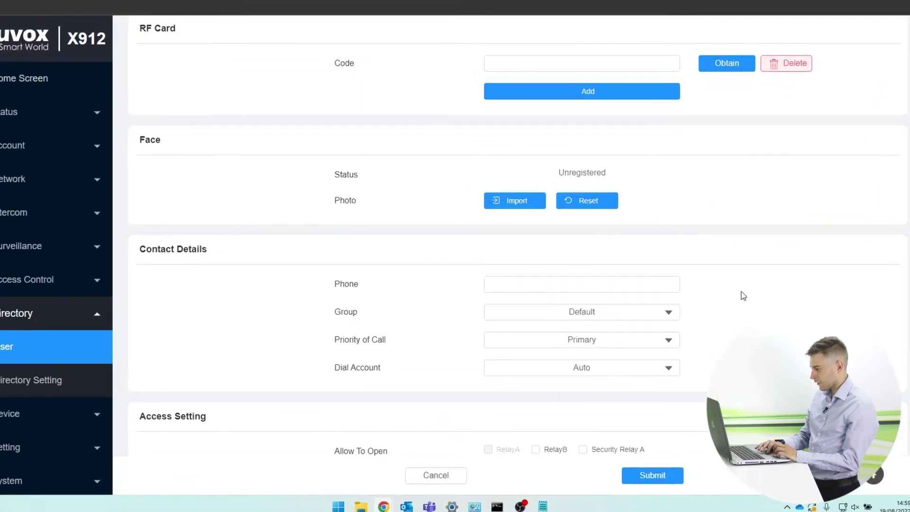
text(192)
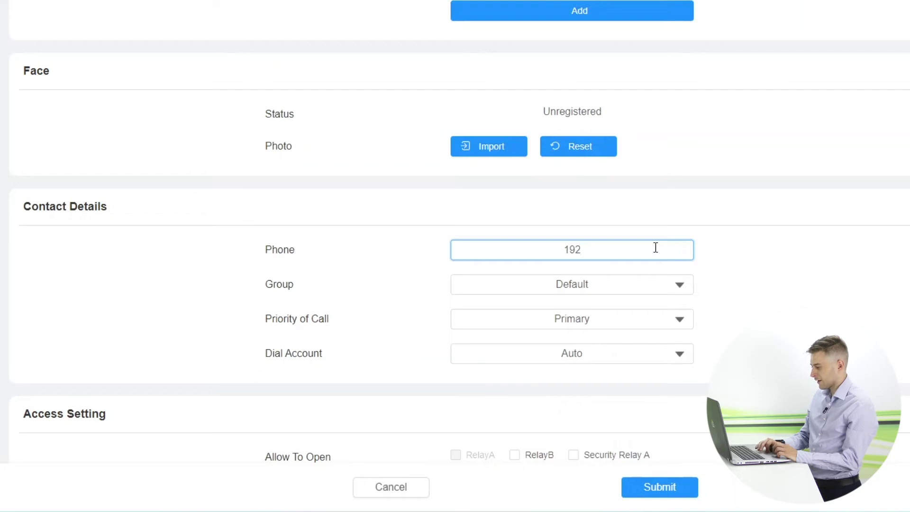
text(.168)
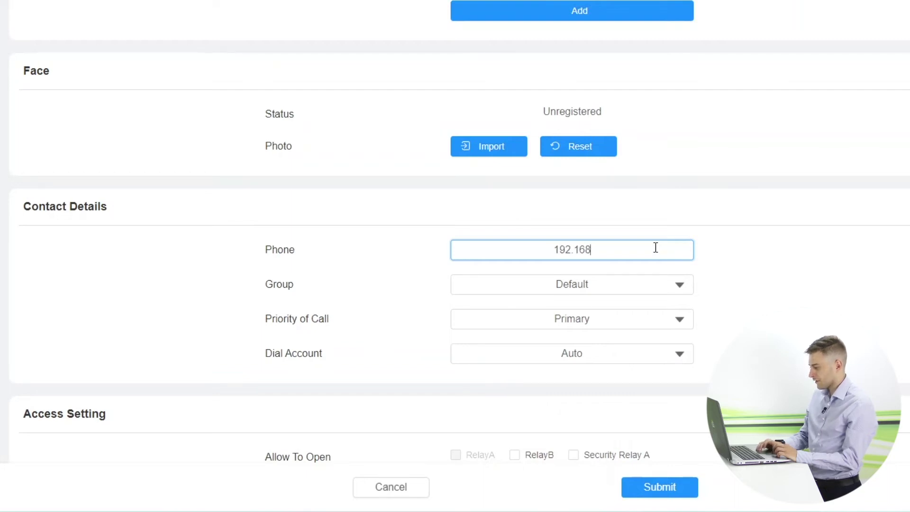
text(.200)
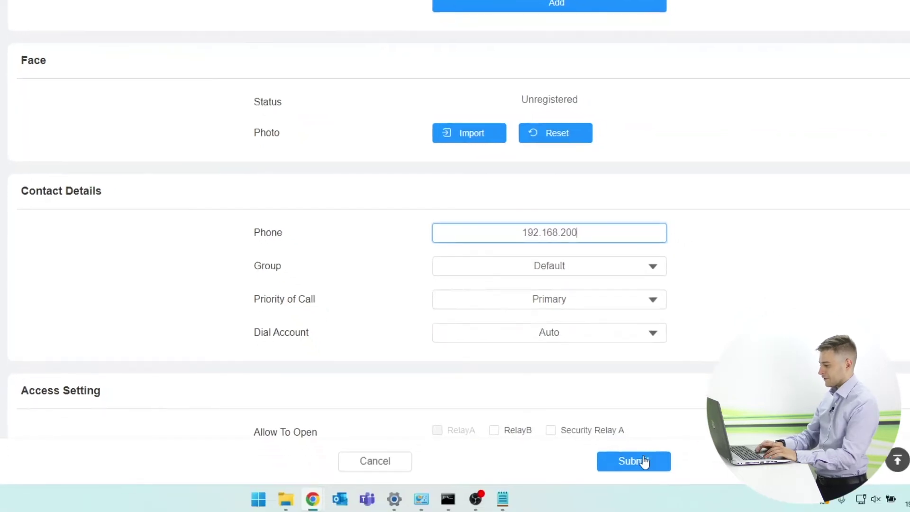
- Submit the Add User form to save Jermaine as user 3
click(646, 463)
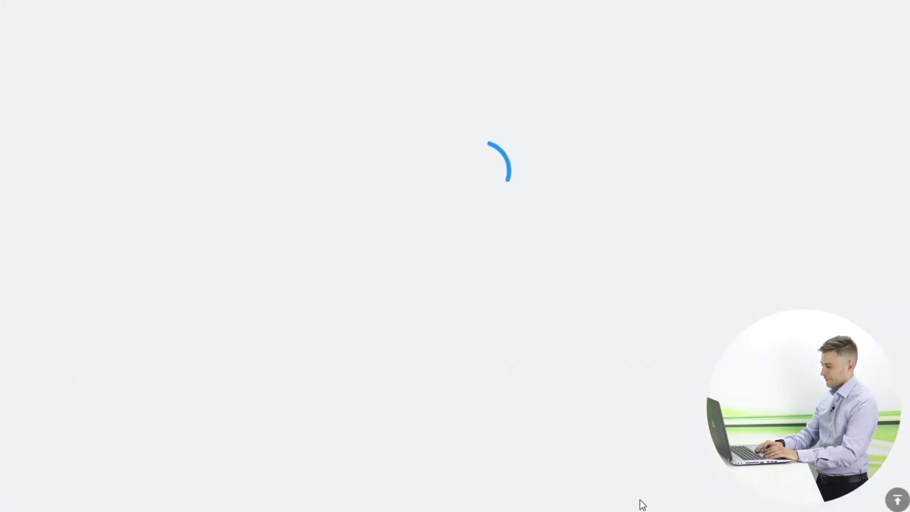